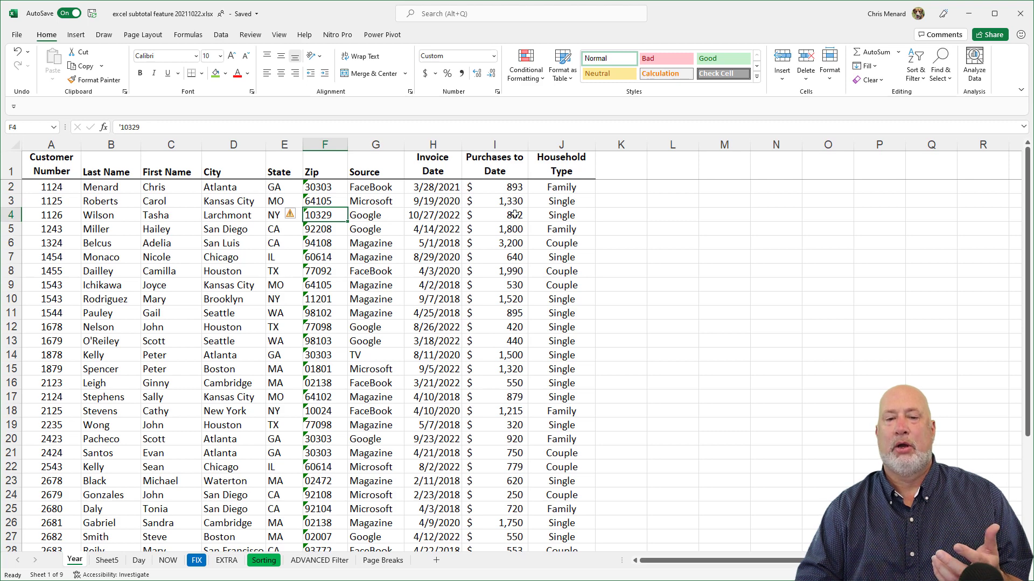
- Sort the customer list alphabetically from A to Z by the State column
click(505, 202)
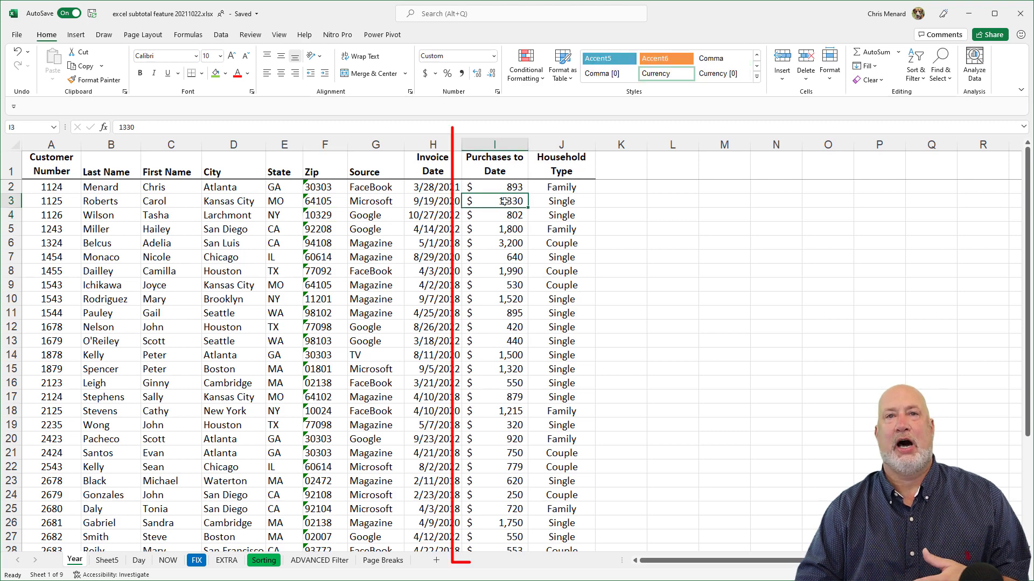
click(284, 190)
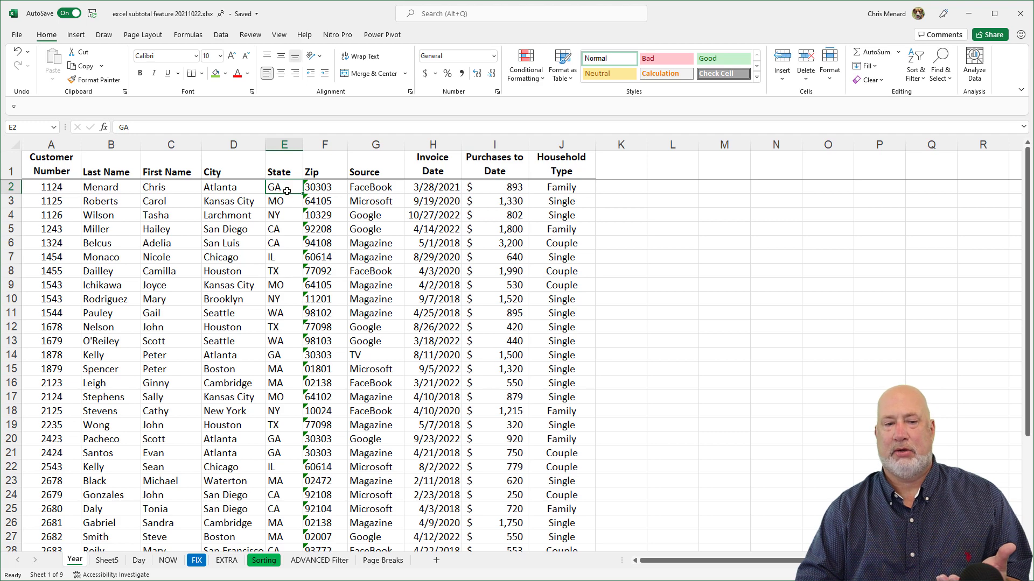
click(289, 201)
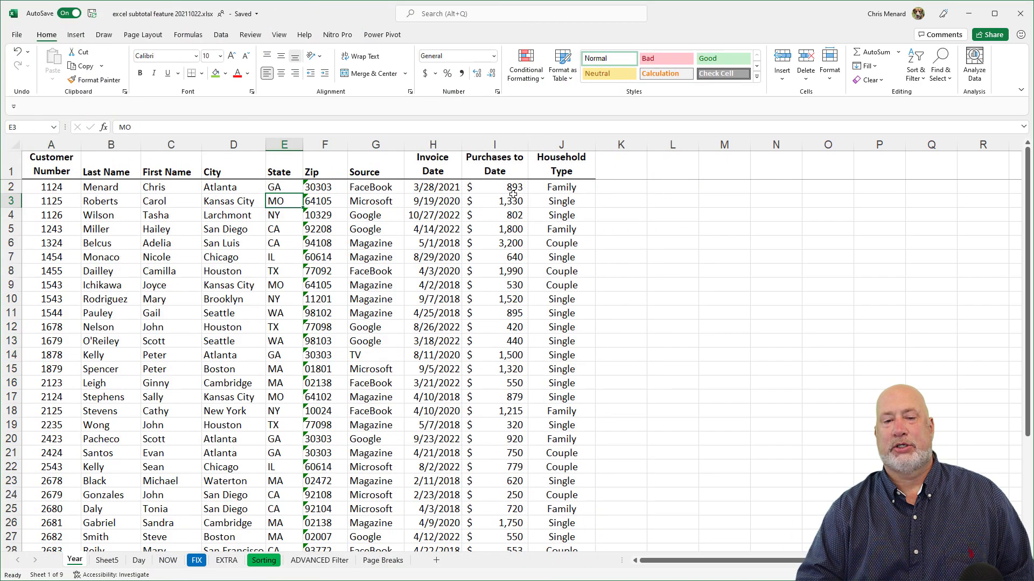
right_click(291, 188)
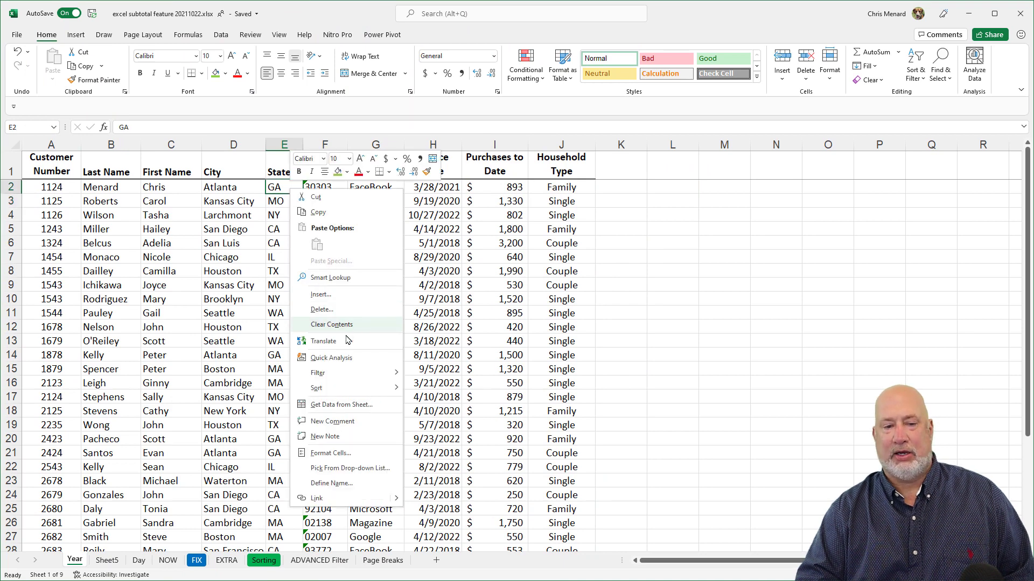
mouse_move(350, 391)
click(436, 389)
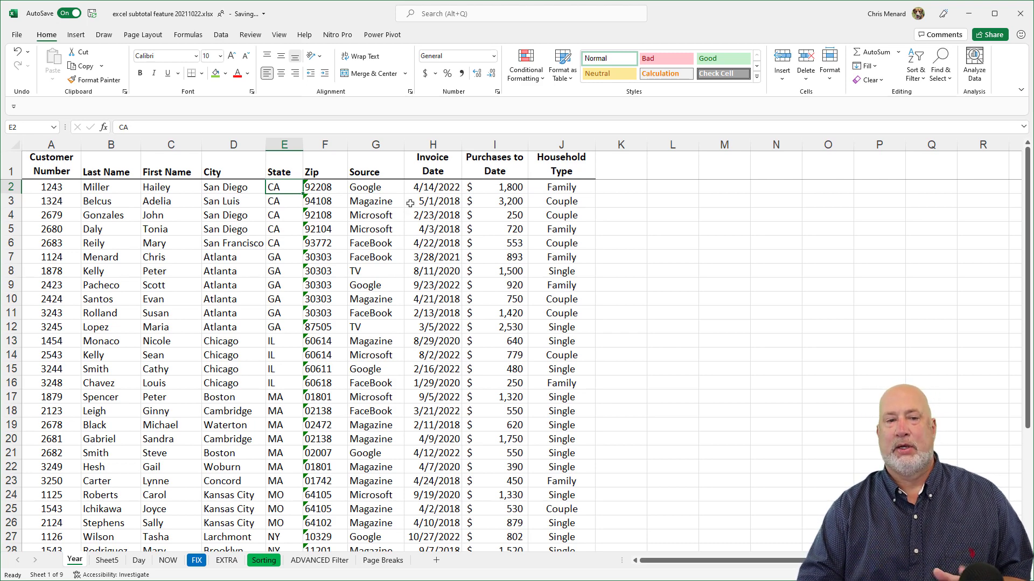
- Add subtotals to the list at each change in State, using Sum on Purchases to Date only and not on HouseholdType
click(221, 36)
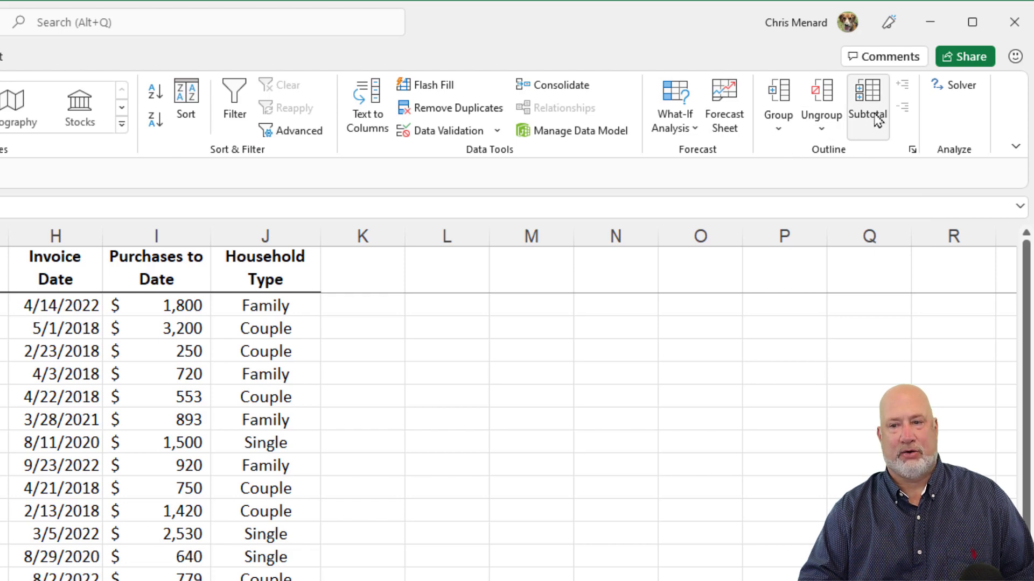
click(875, 116)
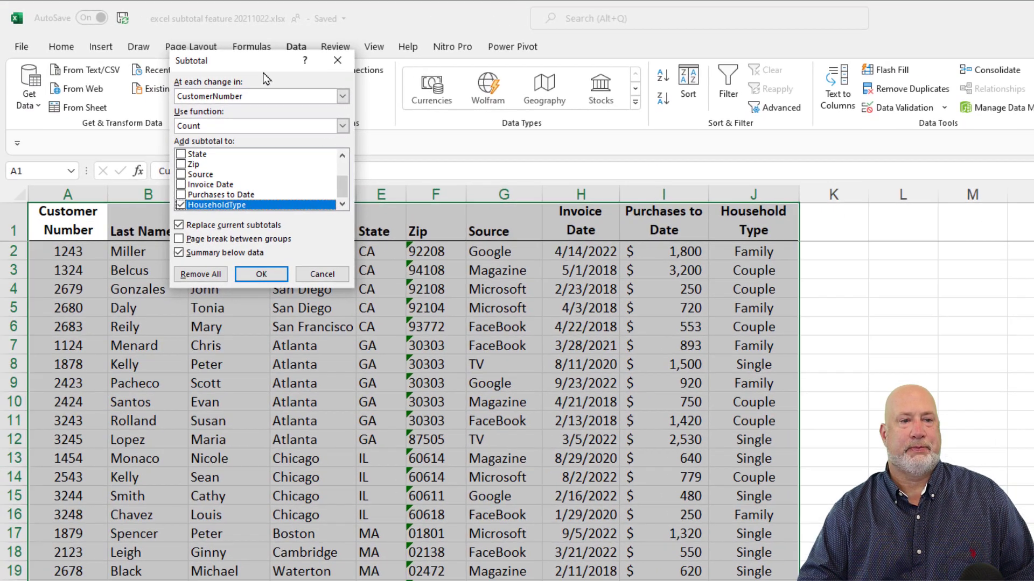
drag(11, 72, 334, 211)
drag(572, 198, 573, 198)
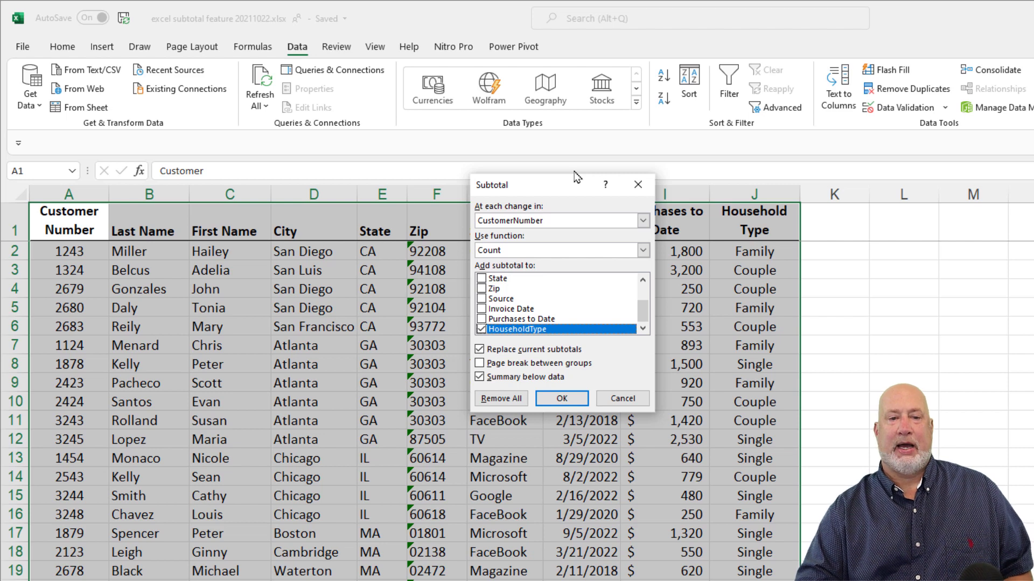
click(527, 220)
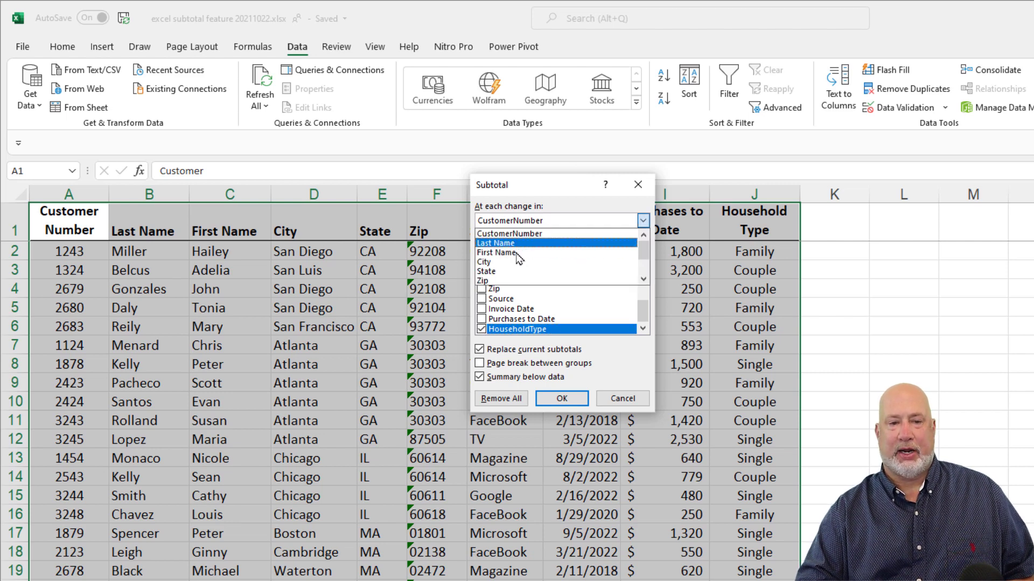
click(511, 269)
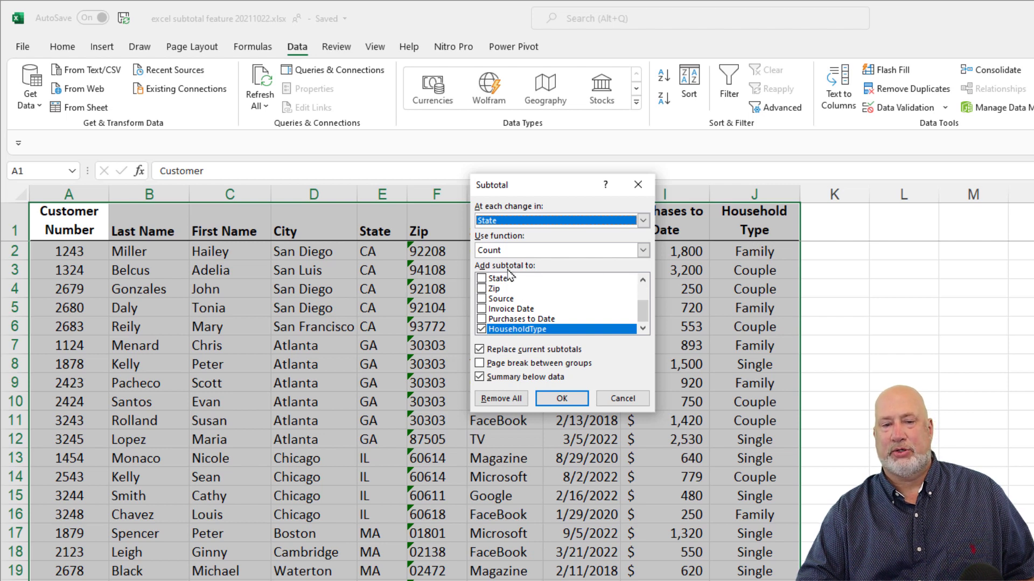
click(508, 251)
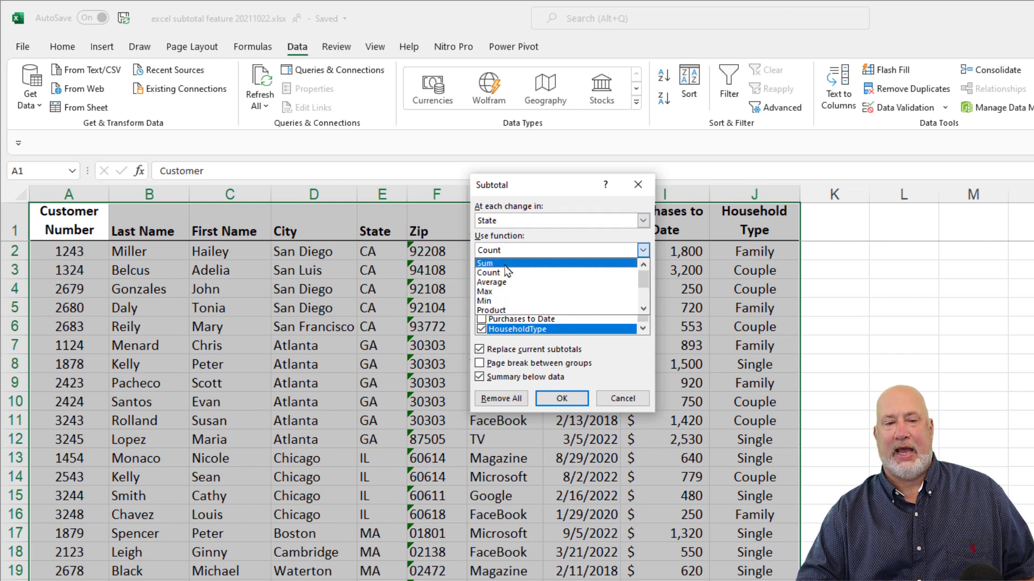
click(503, 264)
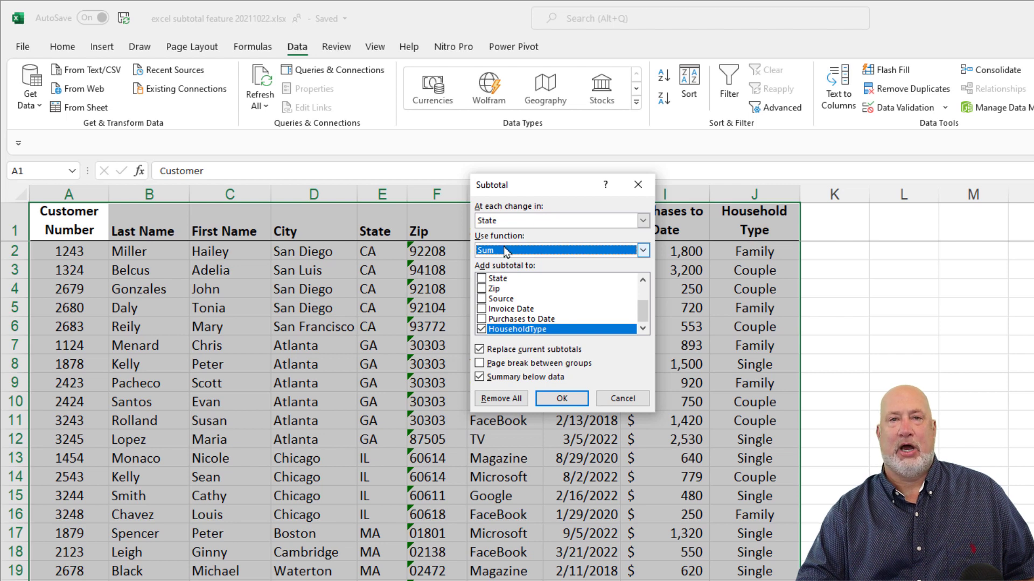
click(482, 329)
click(481, 319)
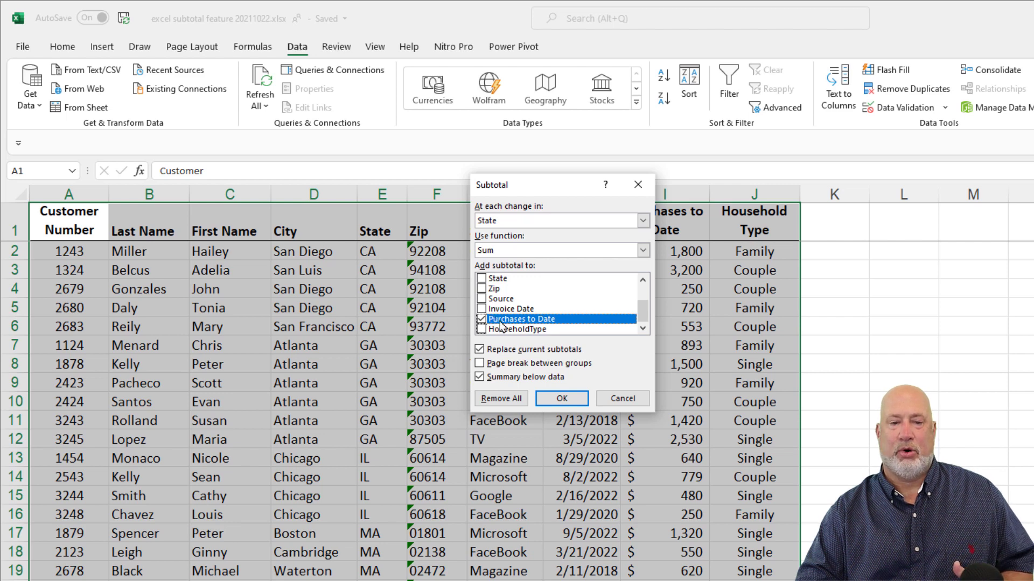
click(570, 405)
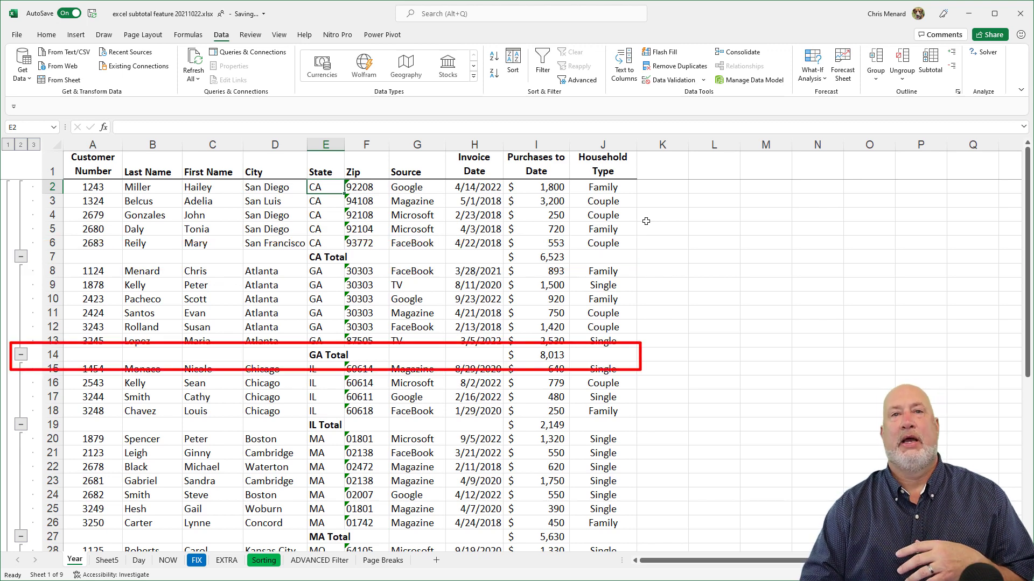
- Examine the subtotals at each outline level, including the expanded GA group, ending with all detail rows shown
scroll(646, 221, down, 12)
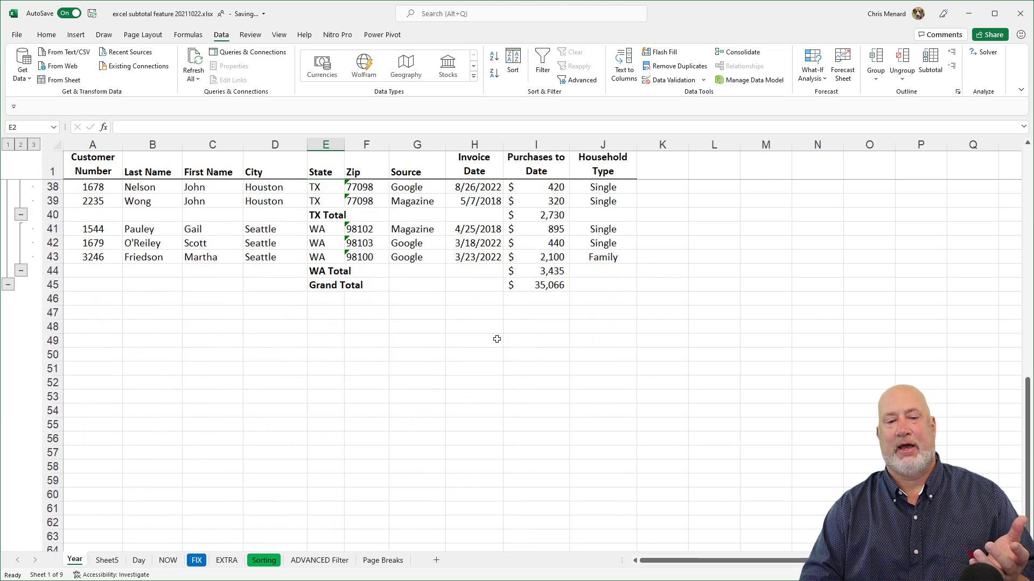
scroll(497, 340, up, 12)
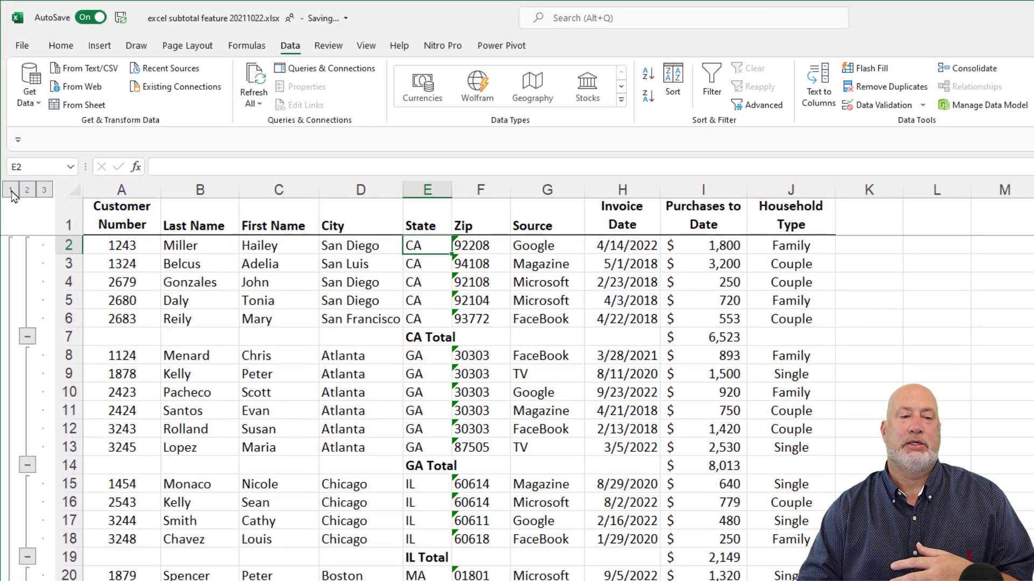
click(11, 190)
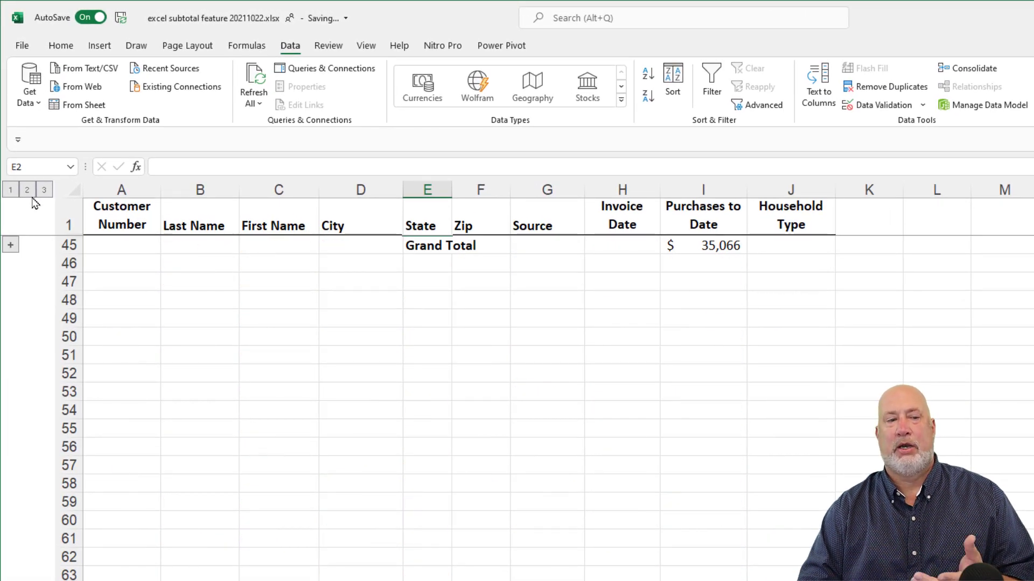
click(28, 193)
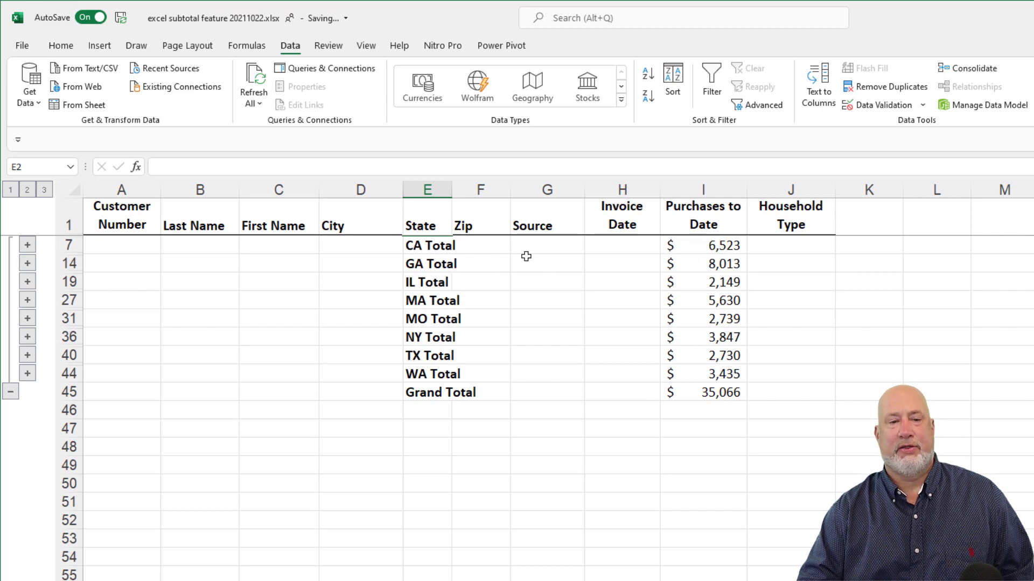
click(27, 263)
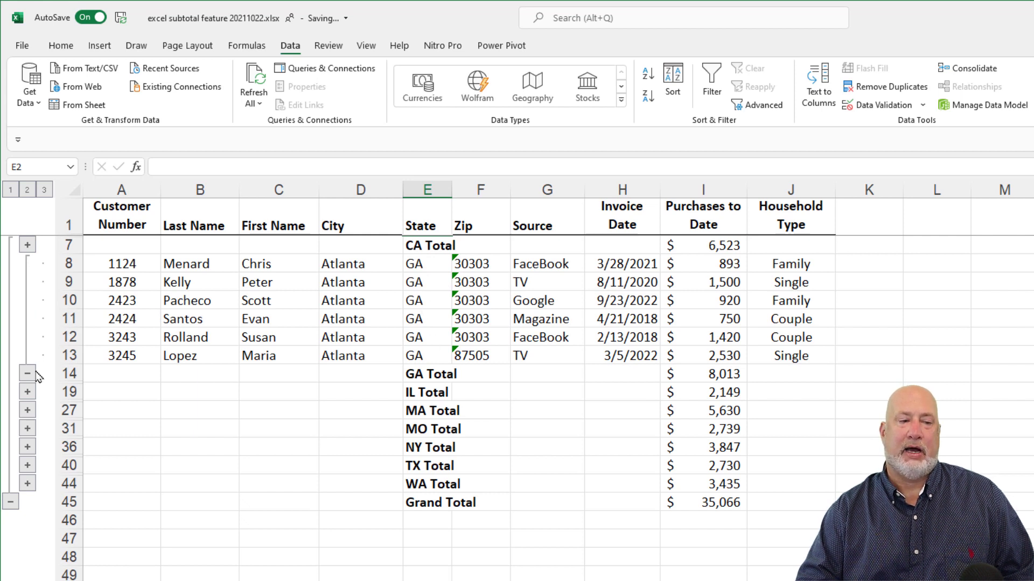
click(44, 191)
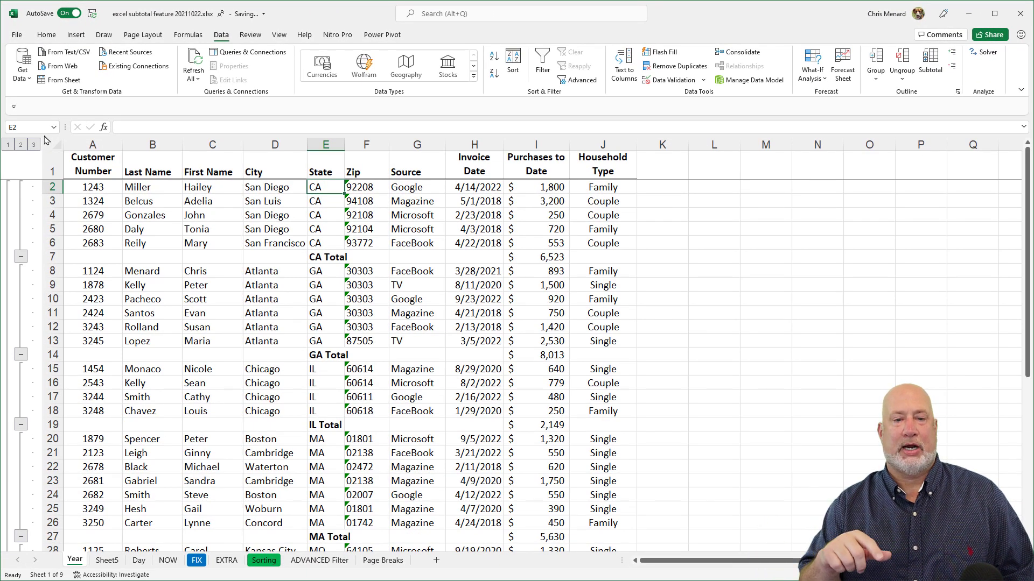
- Add an Average subtotal of Purchases to Date at each change in State, without replacing the current subtotals
click(304, 225)
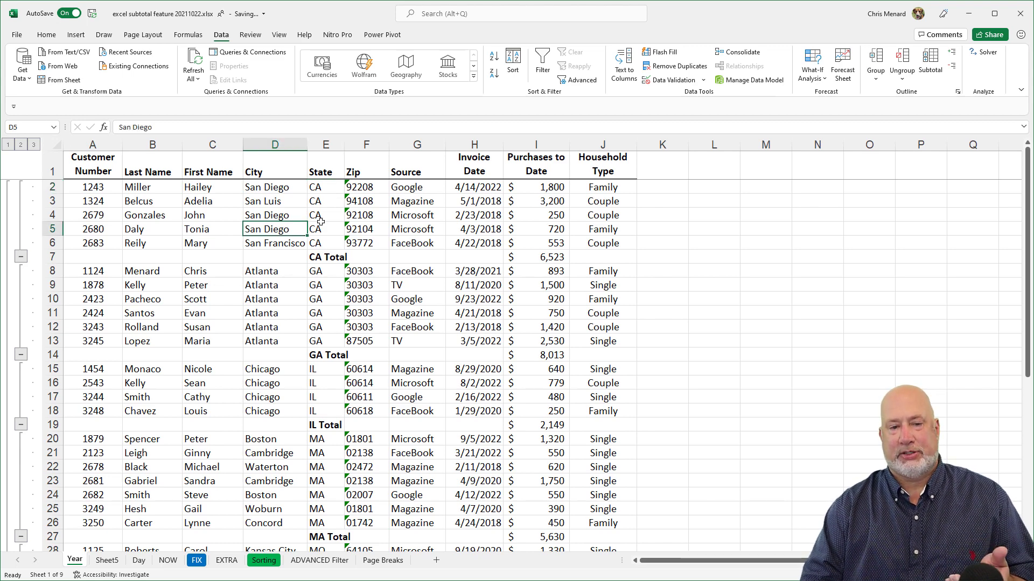
click(929, 71)
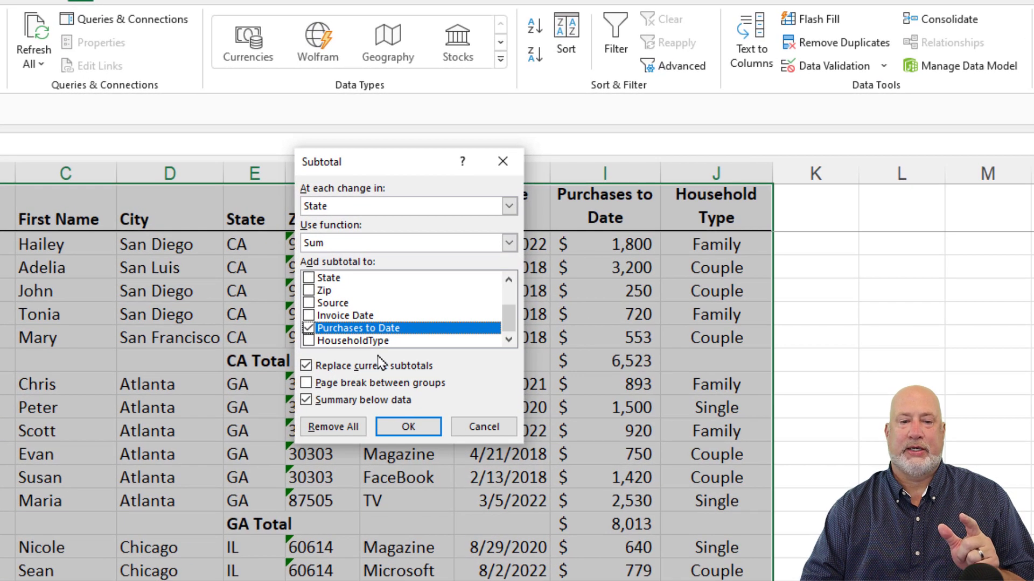
click(365, 249)
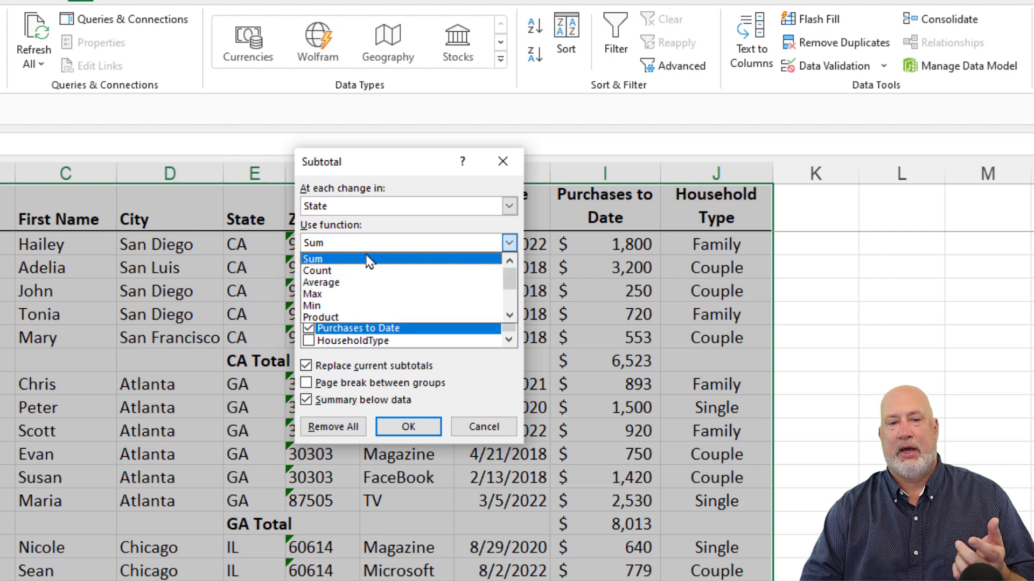
click(366, 283)
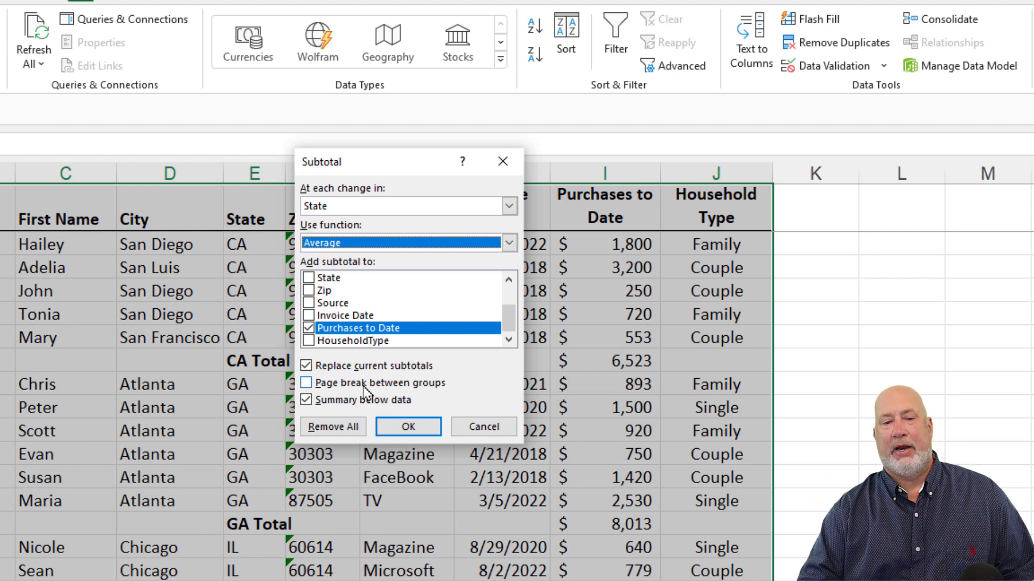
click(306, 366)
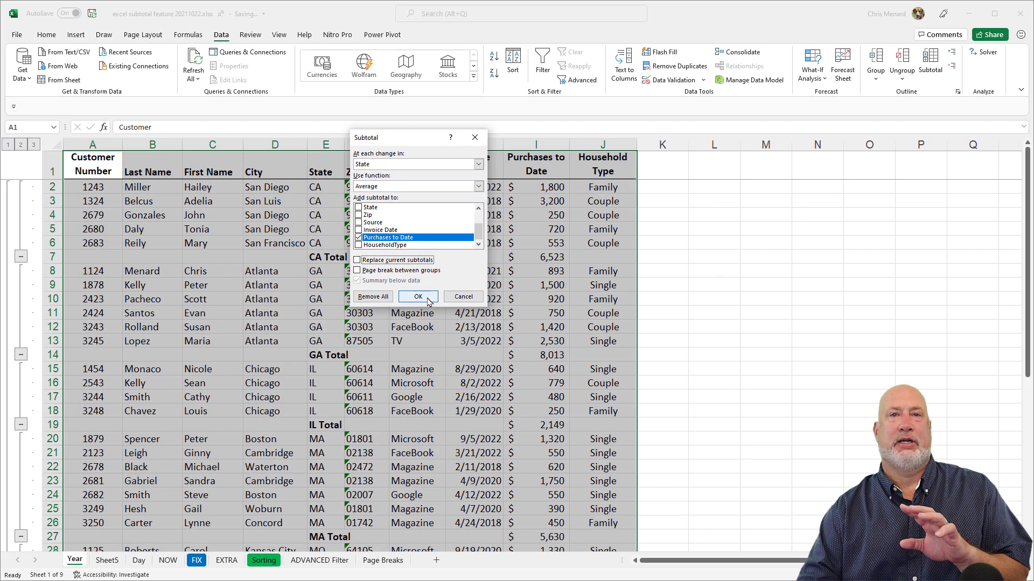
click(418, 297)
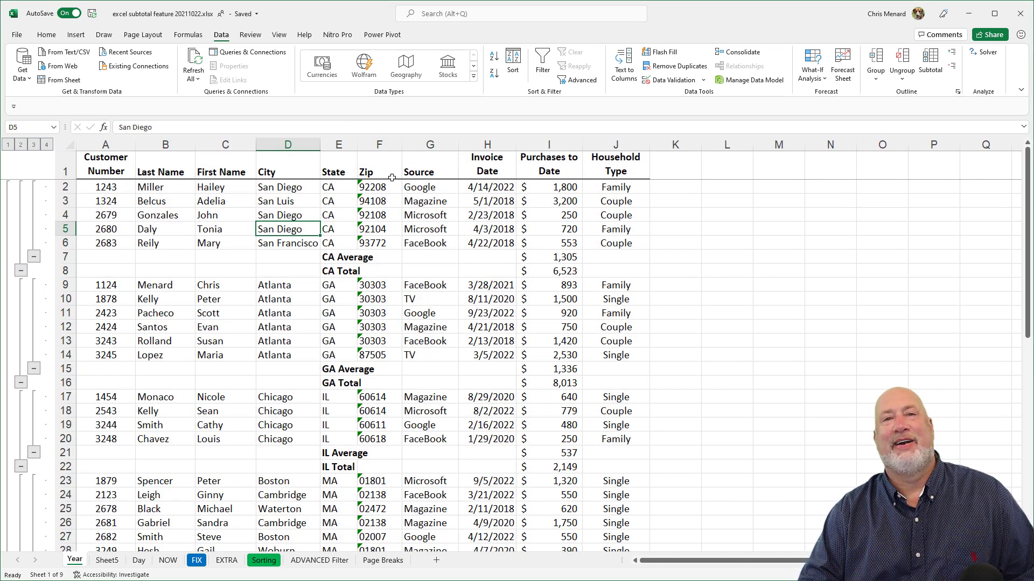
- Remove all subtotals from the customer list
click(336, 262)
click(334, 270)
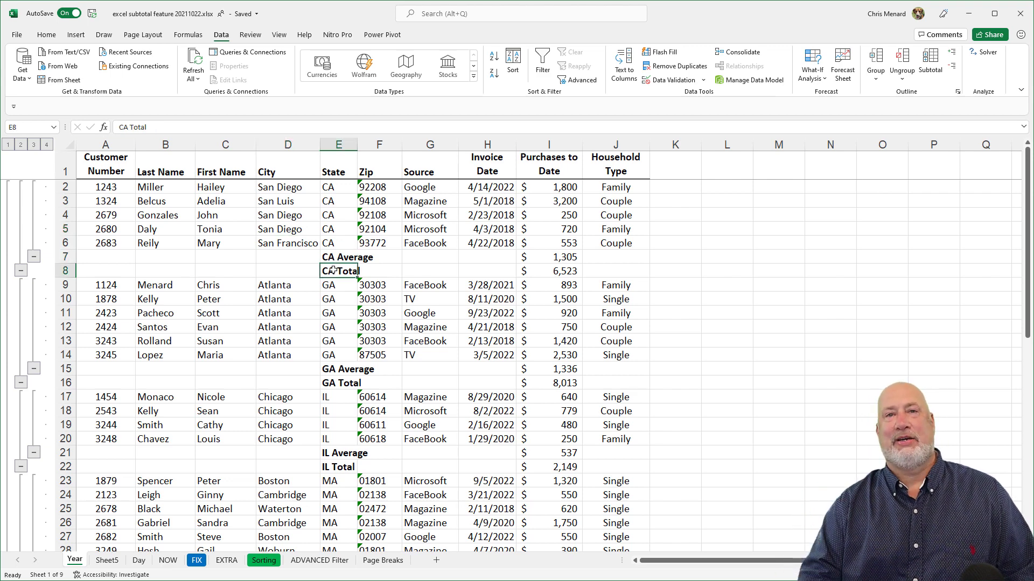
click(936, 70)
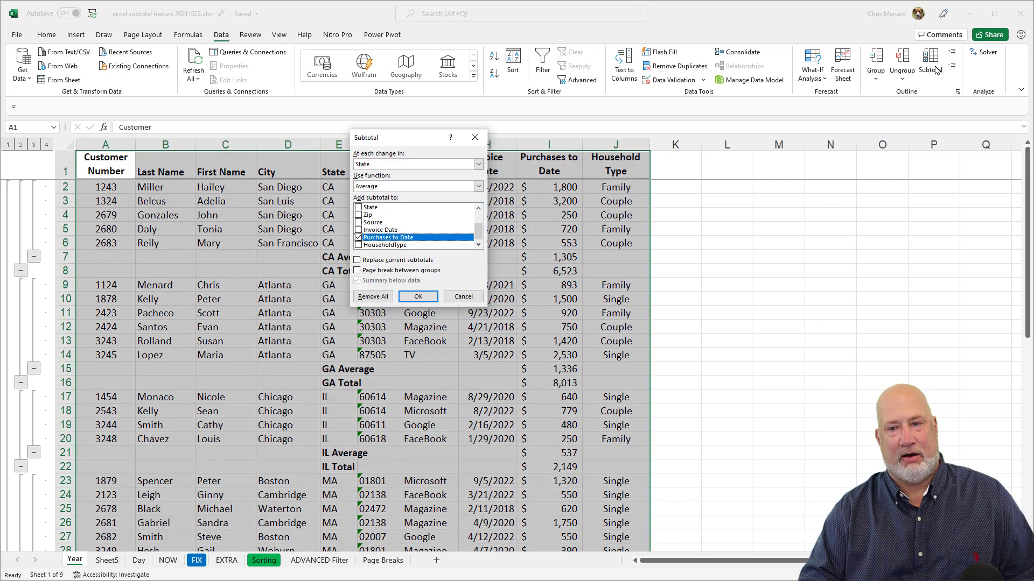
click(373, 297)
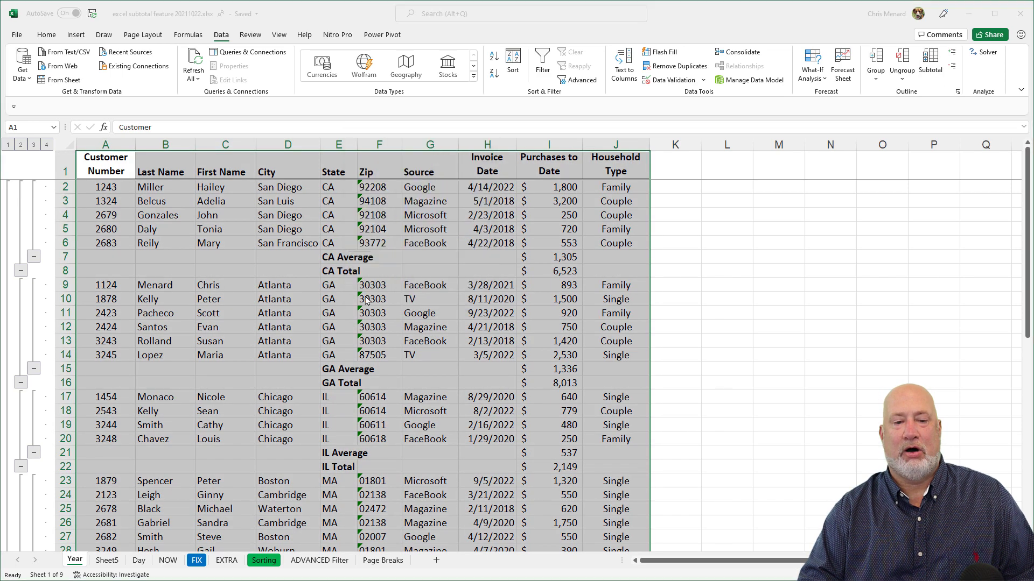
click(399, 229)
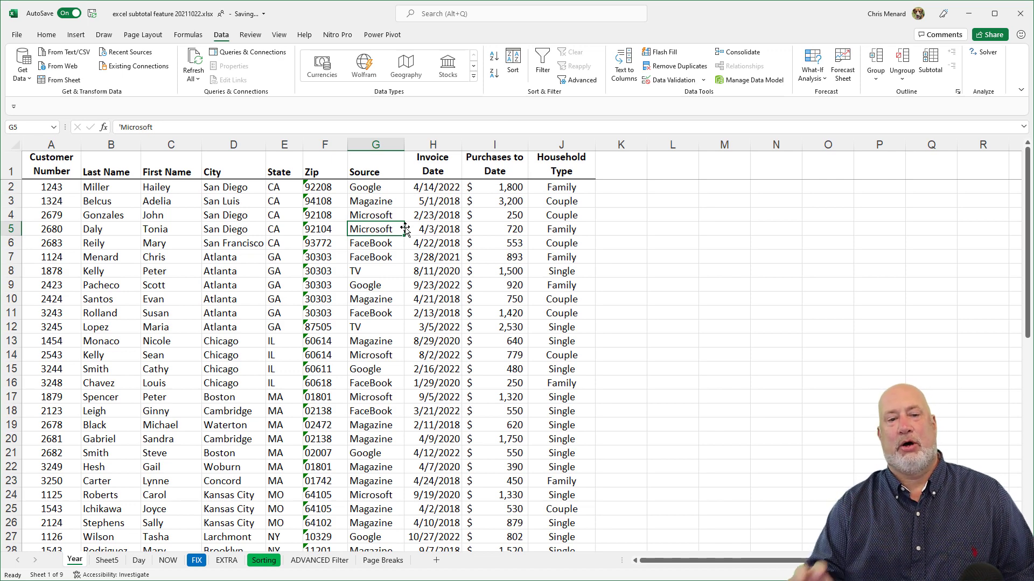
- Sort the customer list alphabetically from A to Z by the Source column
right_click(374, 199)
mouse_move(432, 404)
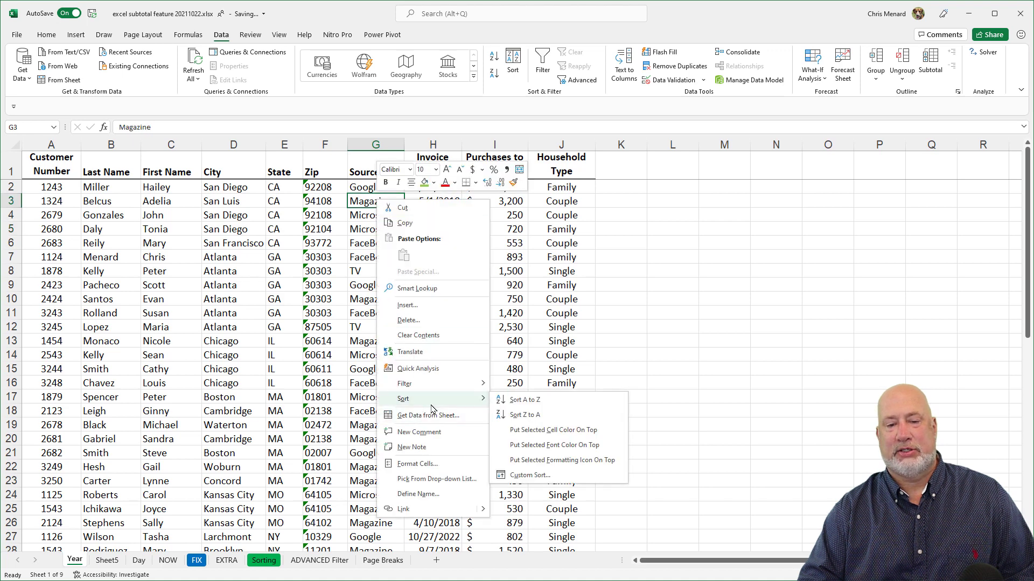
click(558, 401)
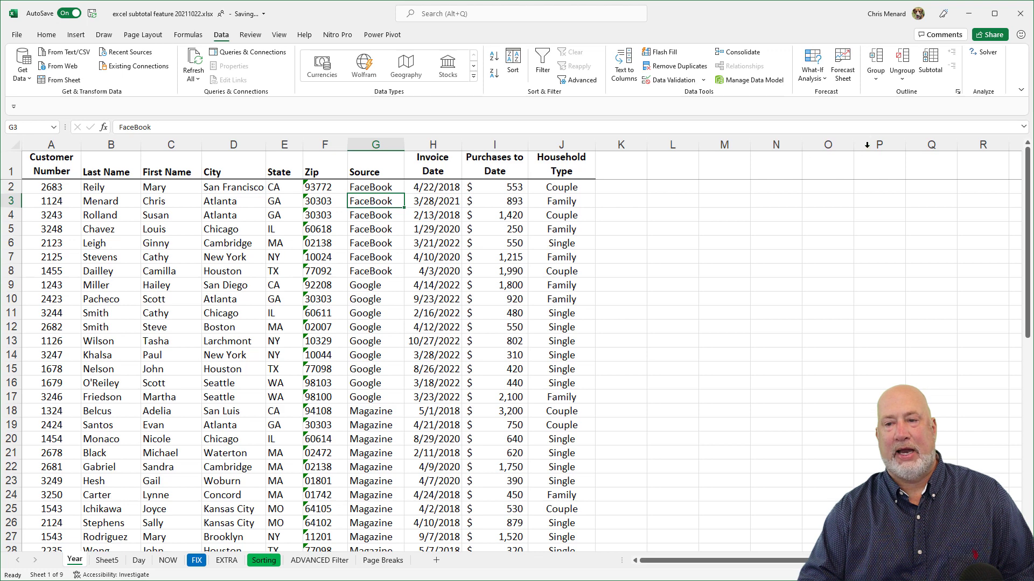
scroll(600, 292, down, 6)
scroll(602, 303, up, 6)
- Add Sum subtotals of Purchases to Date at each change in Source to the sorted customer list
scroll(85, 41, up, 3)
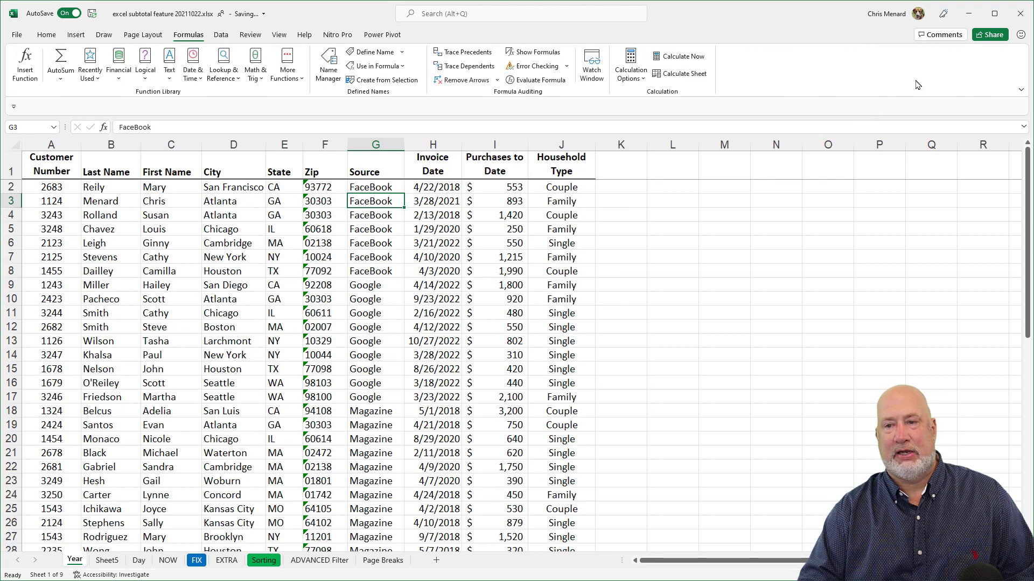
click(46, 35)
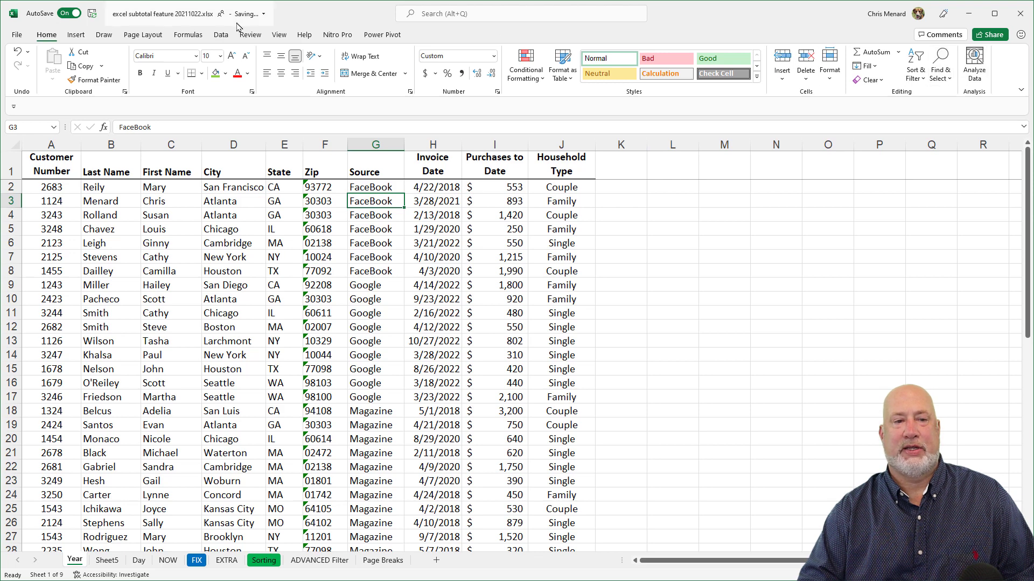
click(220, 34)
click(931, 63)
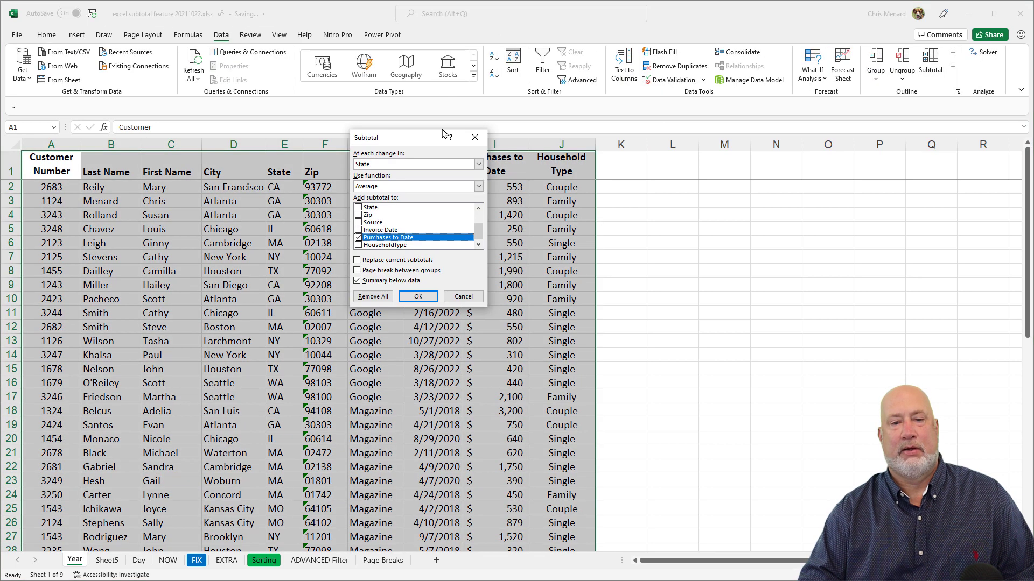
click(478, 164)
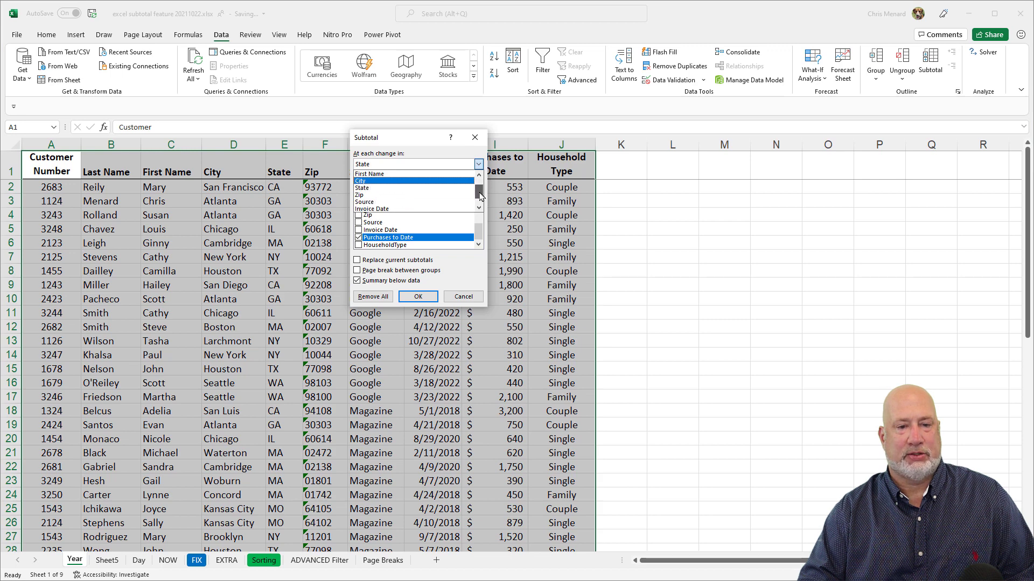
scroll(481, 191, down, 3)
click(388, 195)
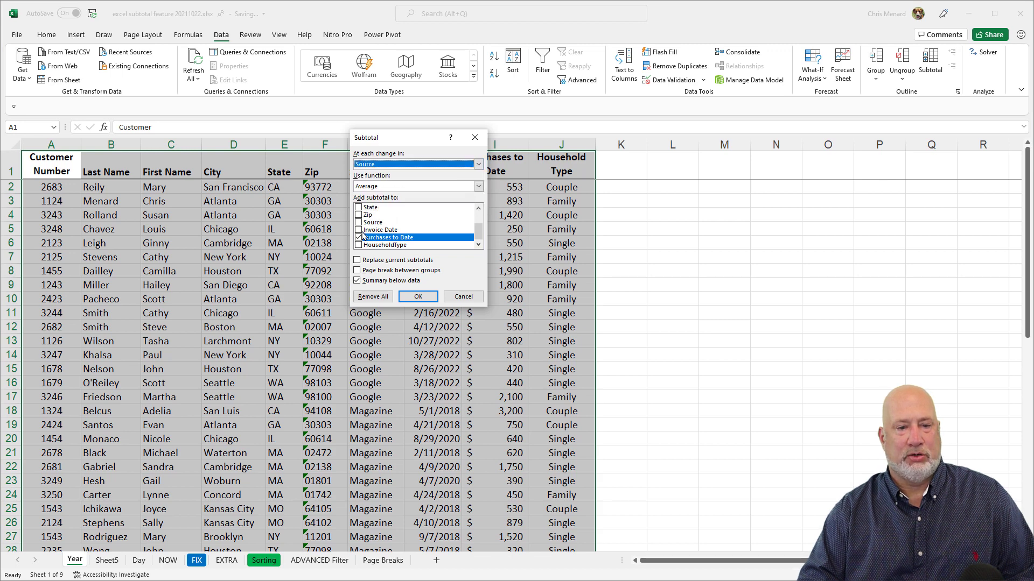
click(385, 195)
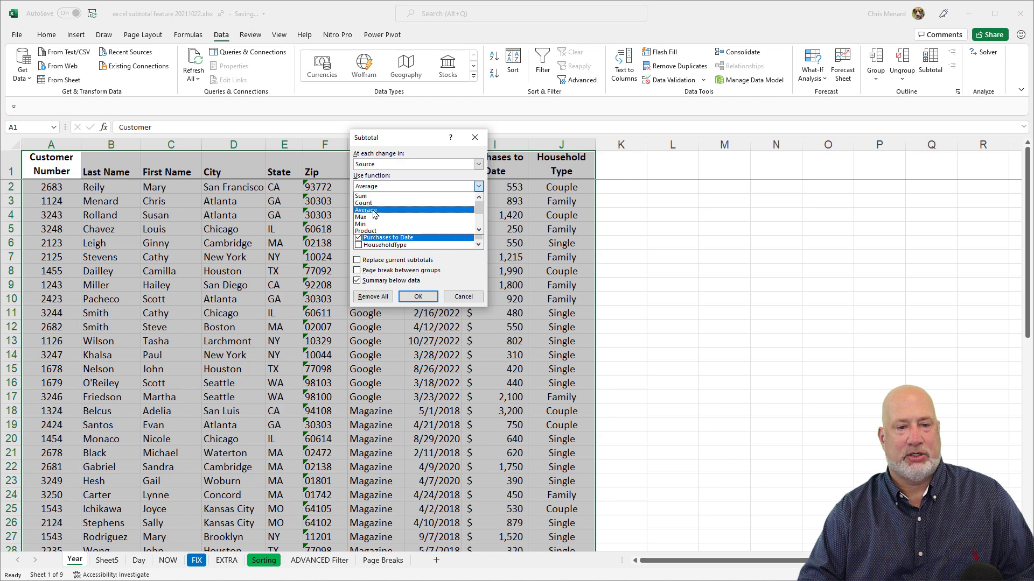
click(371, 202)
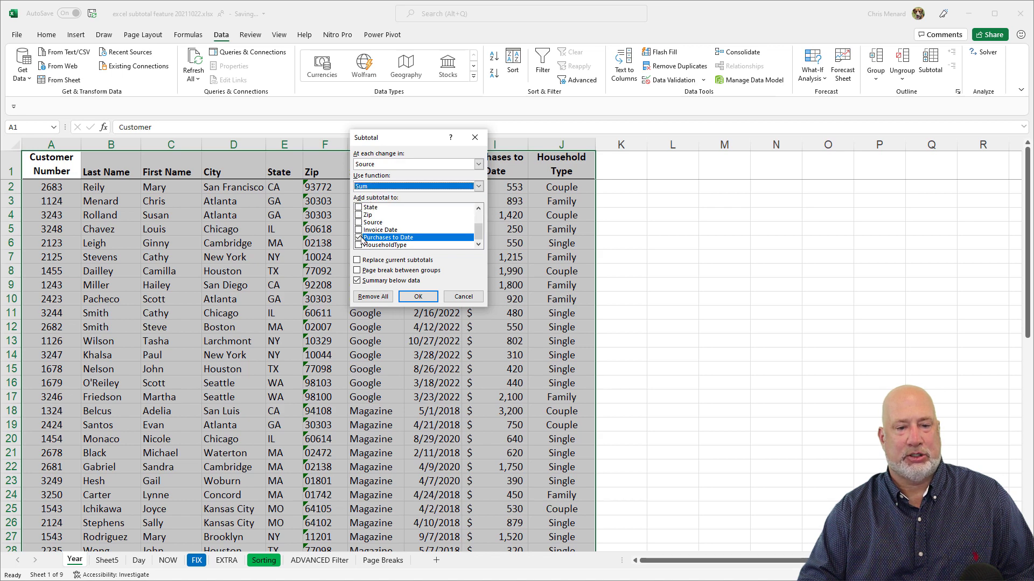
click(418, 297)
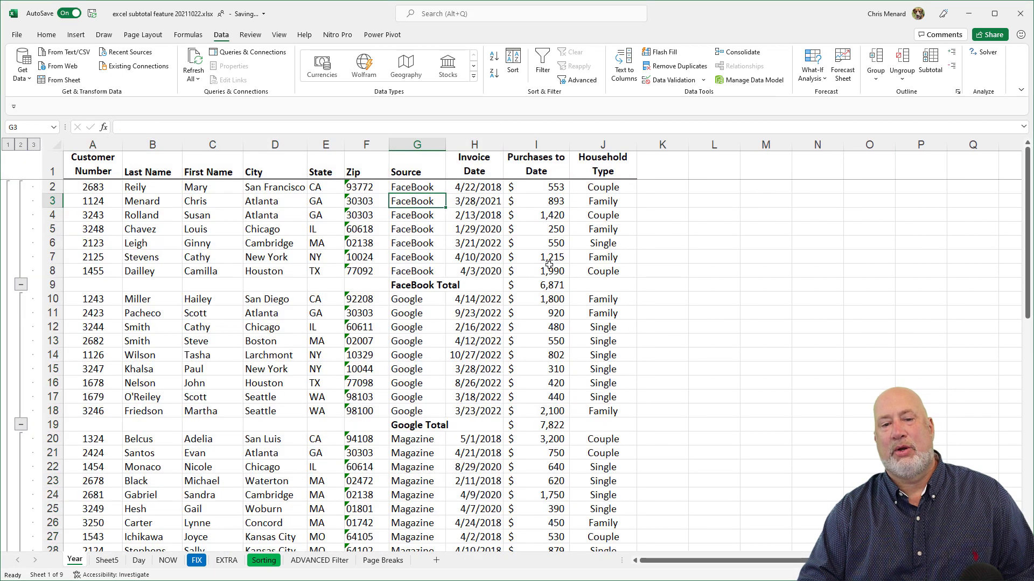
click(528, 245)
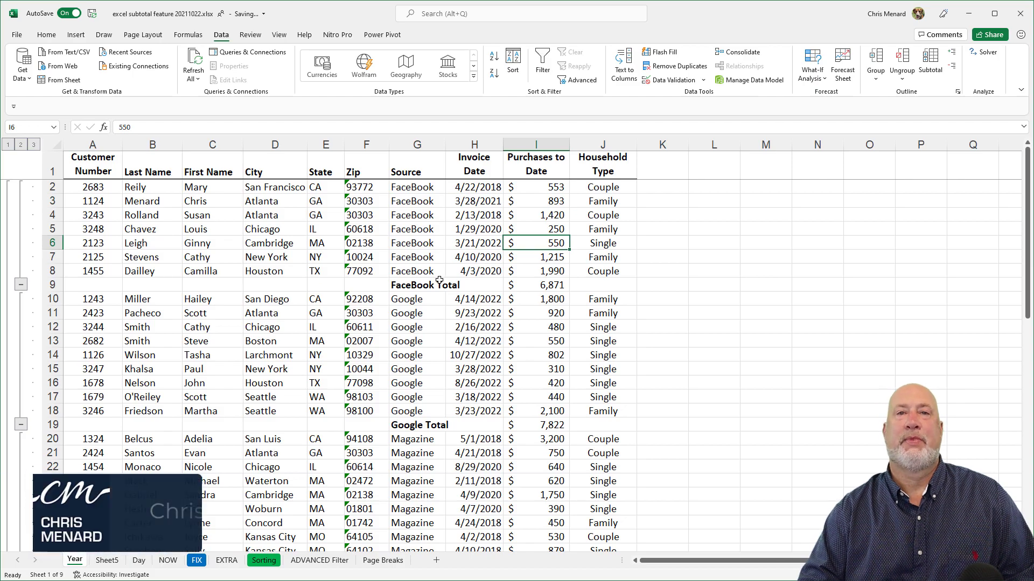